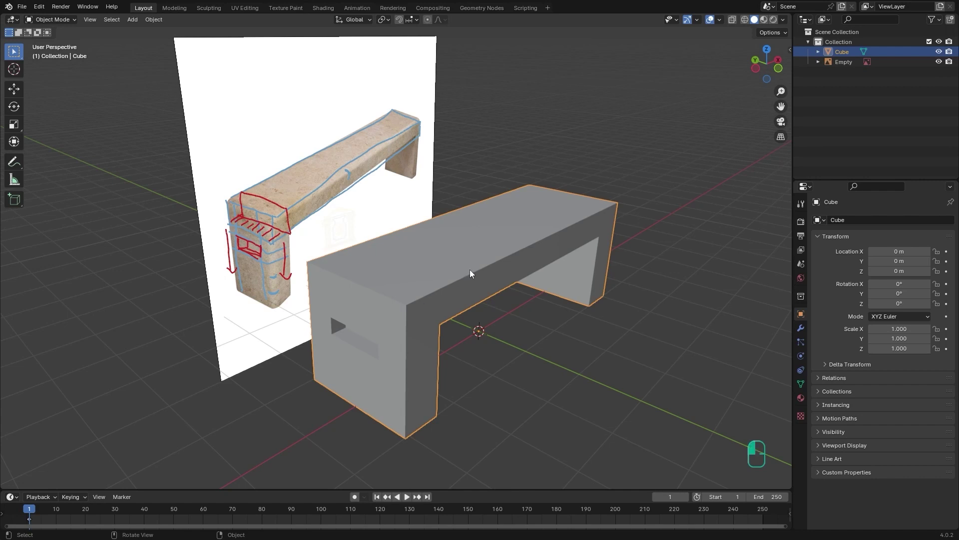
- Enter Edit Mode and select the bench top's front long outer edge and the top edge across its near end
click(57, 20)
click(54, 42)
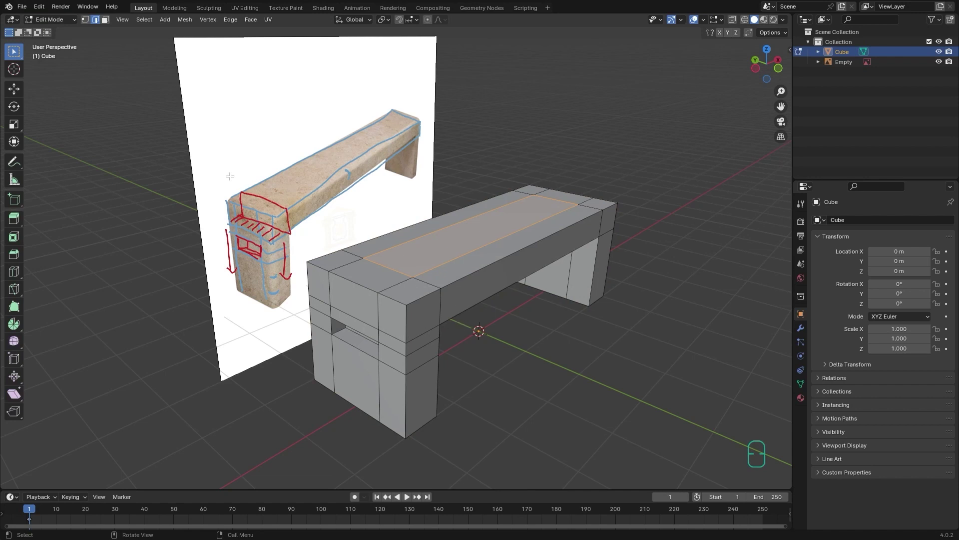
click(452, 283)
click(422, 298)
shift+click(484, 268)
shift+click(608, 208)
shift+click(400, 300)
shift+click(352, 282)
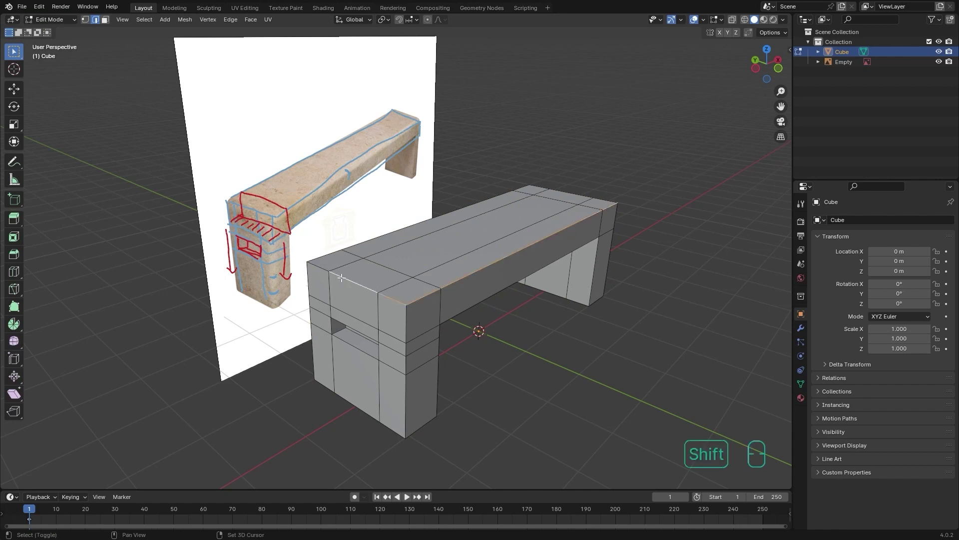
shift+click(319, 271)
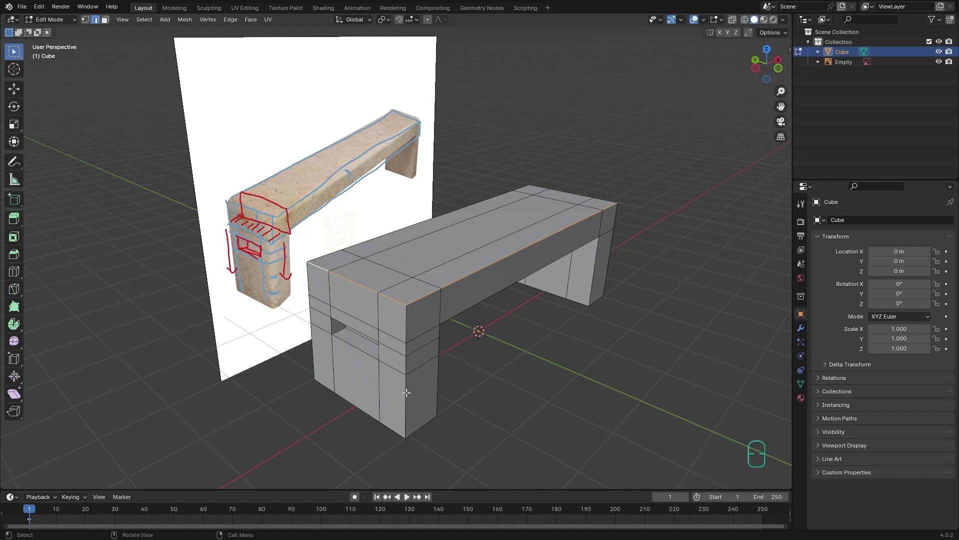
- Add both outer vertical corner edges of the near leg to the edge selection
key(shift)
key(alt)
shift+click(407, 326)
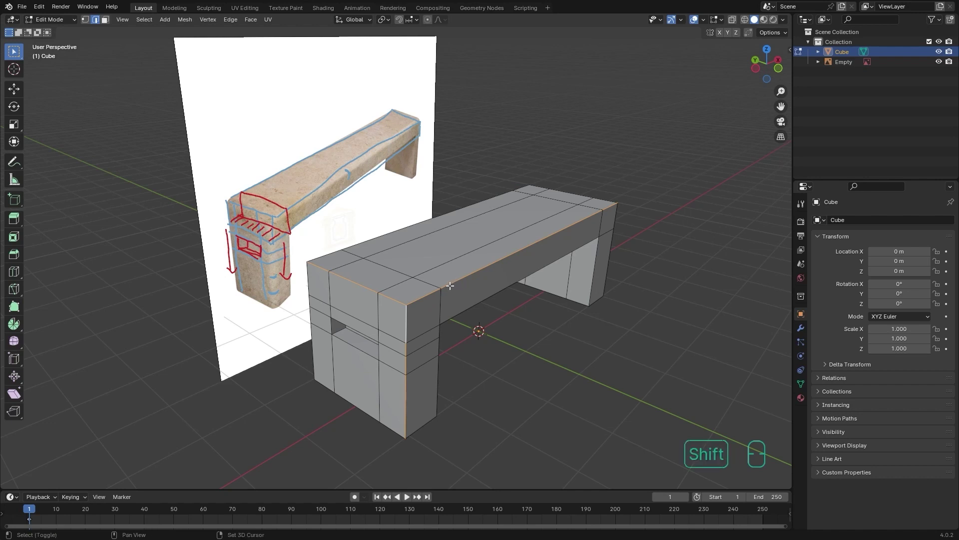
shift+click(310, 293)
- Add the top edge and outer vertical corner edges at the bench's opposite end to the selection
alt+middle_drag(621, 302, 454, 307)
alt+shift+click(446, 289)
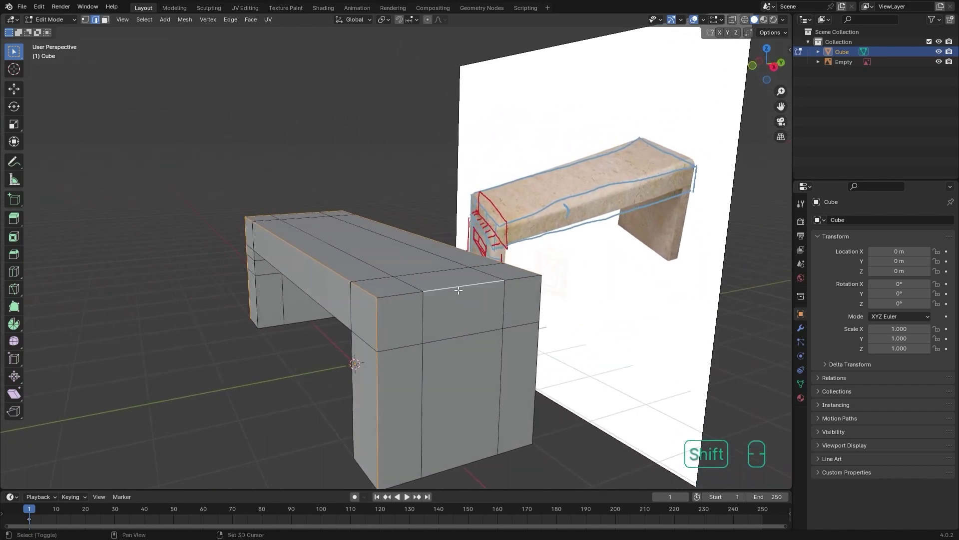
alt+shift+click(538, 304)
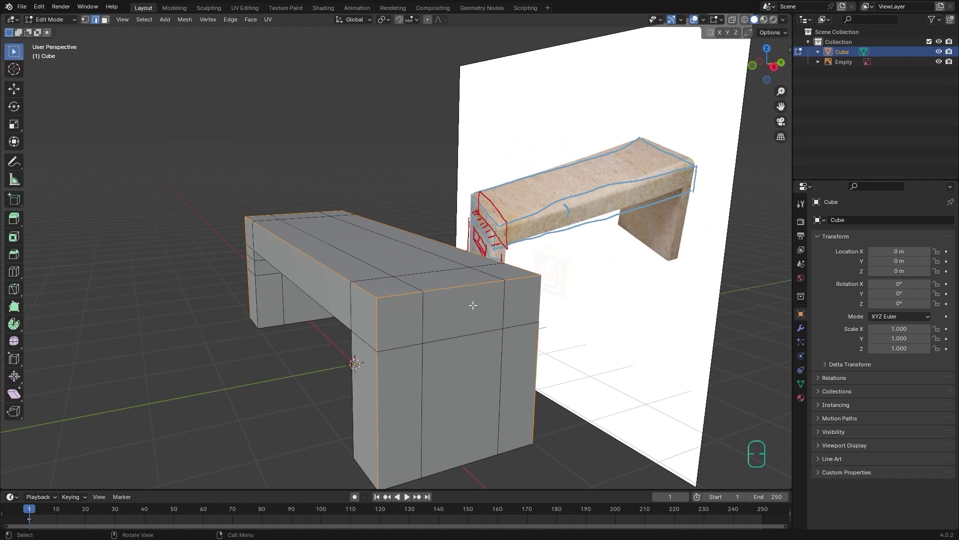
alt+middle_drag(282, 309, 467, 296)
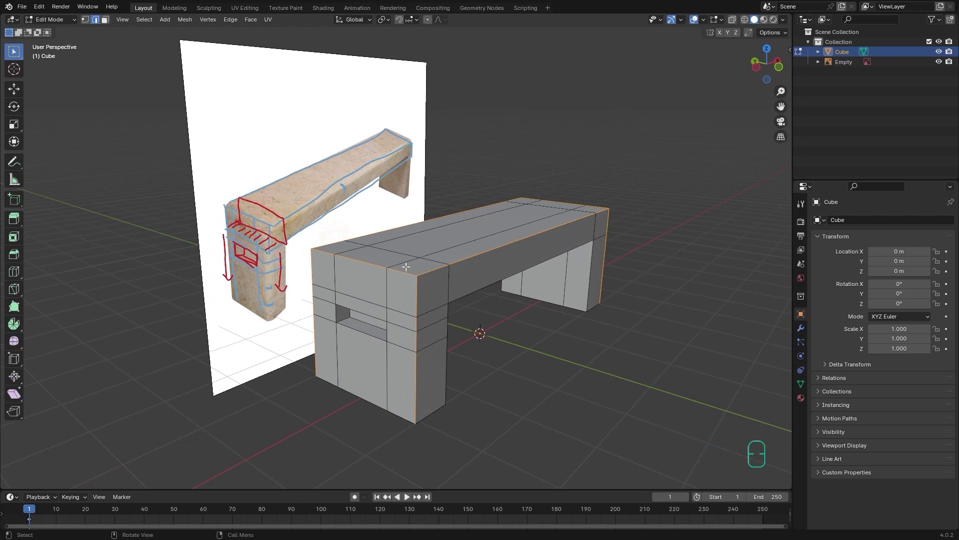
alt+drag(460, 277, 465, 260)
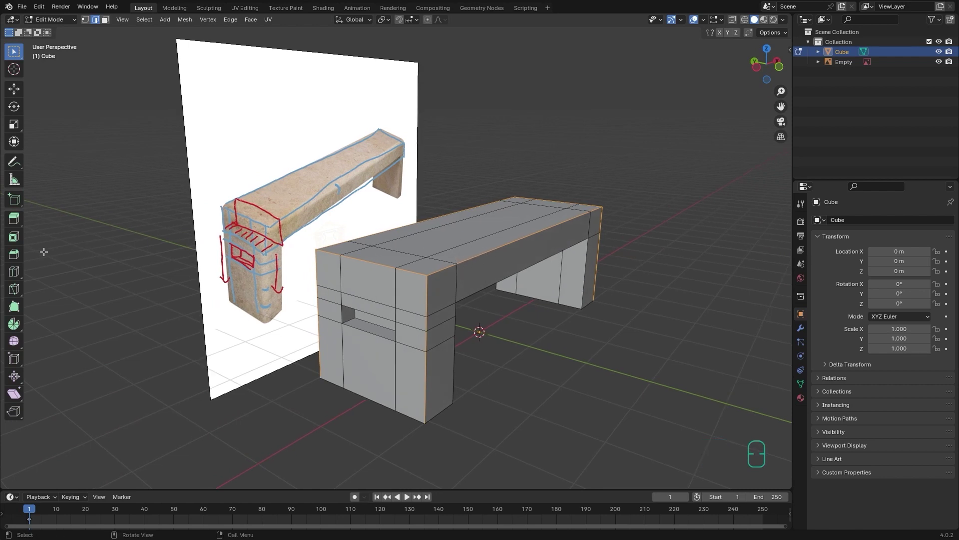
- Bevel the selected outer bench edges by about 0.138 m with 4 segments
click(15, 257)
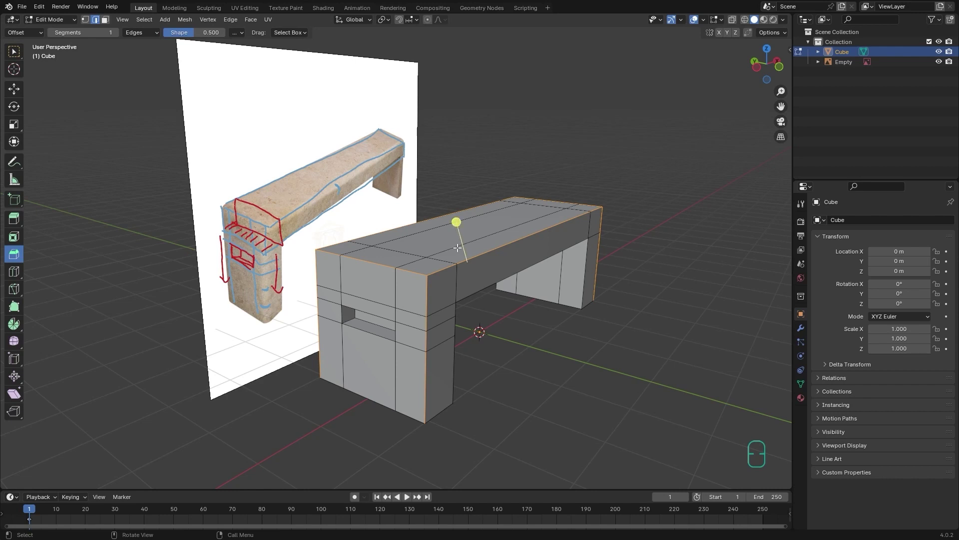
drag(457, 222, 452, 212)
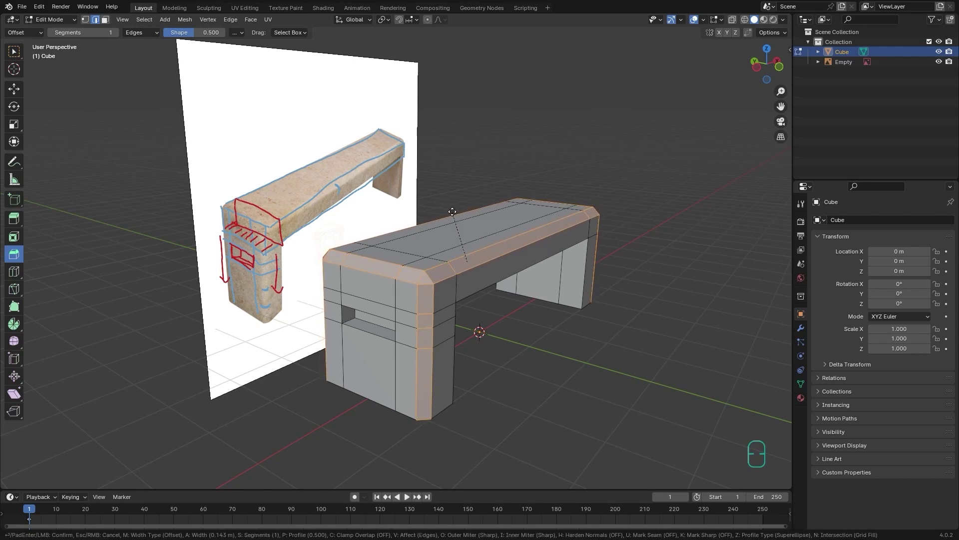
drag(452, 211, 453, 212)
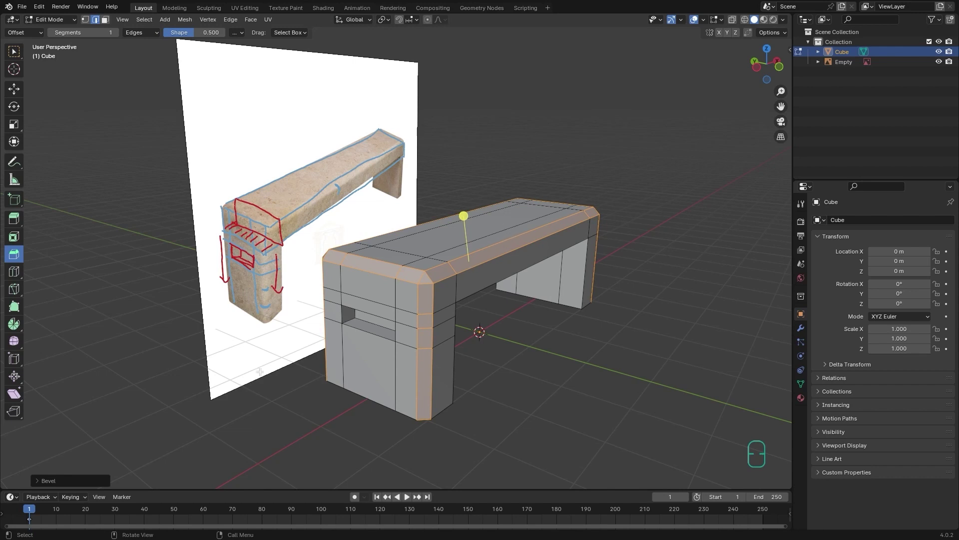
click(49, 481)
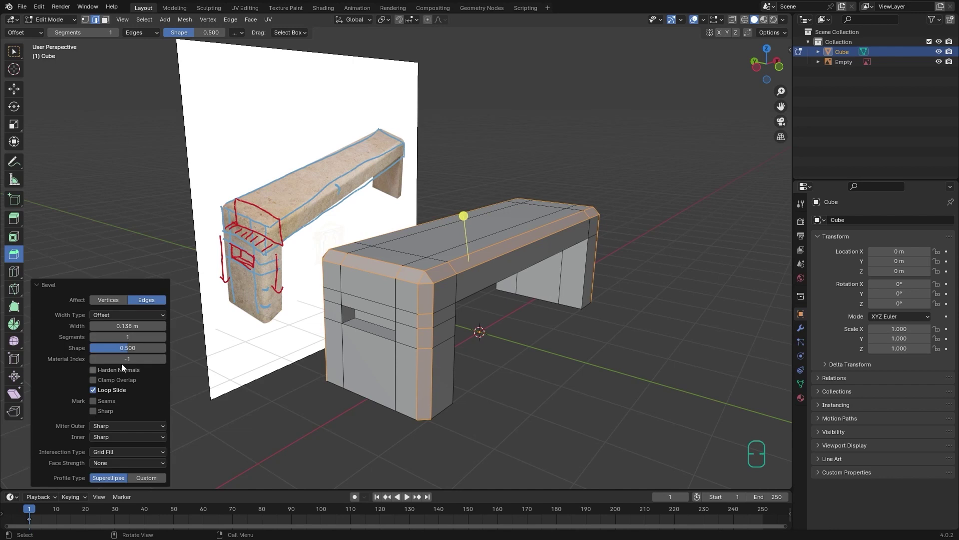
click(162, 336)
click(162, 337)
click(162, 337)
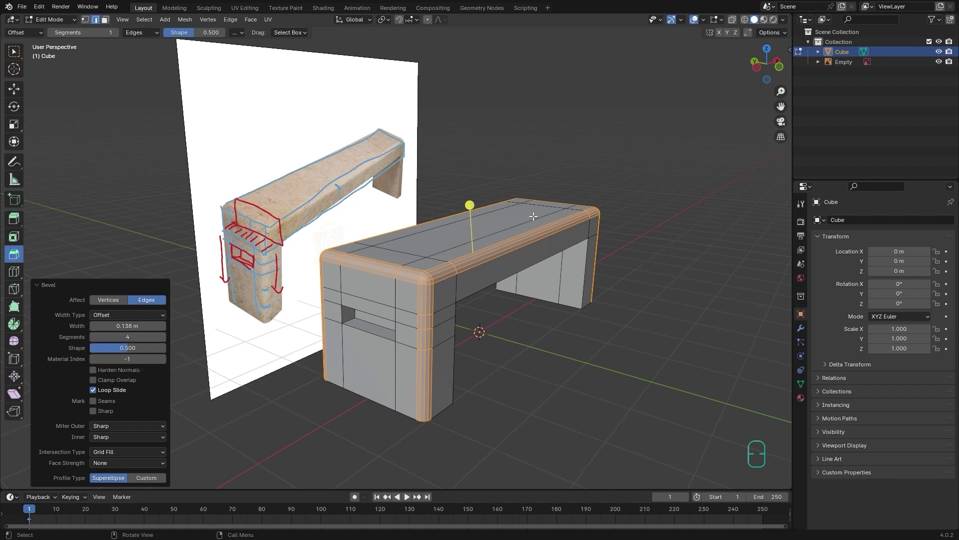
- Reduce the bevel to 1 segment, widen it to about 0.168 m, and set it to 2 segments
click(92, 336)
click(92, 336)
click(92, 336)
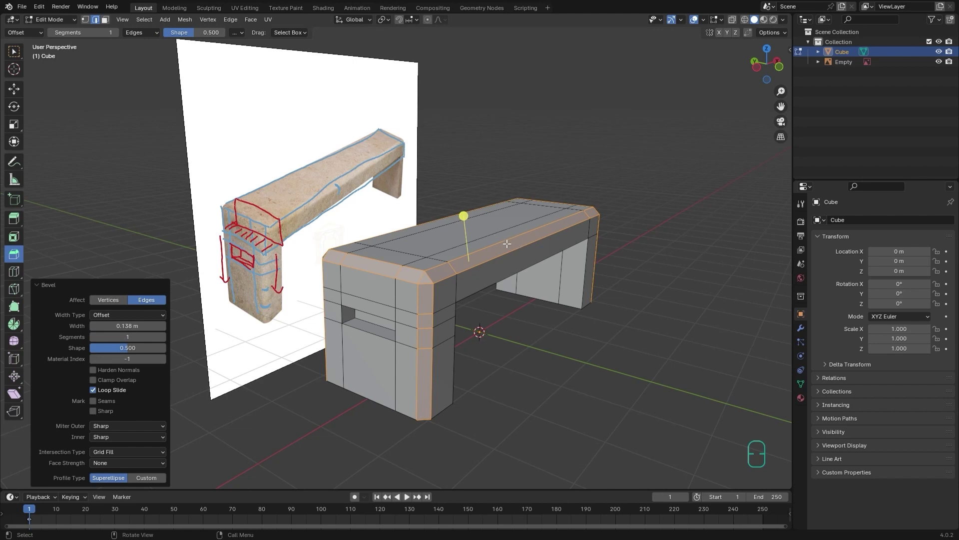
mouse_move(159, 326)
mouse_down()
mouse_move(210, 326)
mouse_move(163, 326)
mouse_move(173, 326)
mouse_up()
click(162, 336)
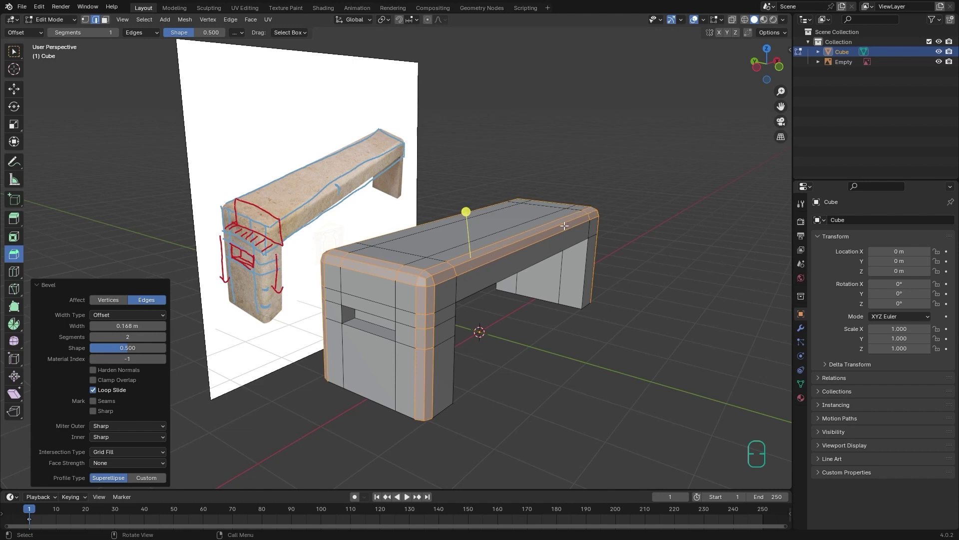
- Select a single edge on the beveled bench top, and undo back to the unbeveled edge selection
click(493, 251)
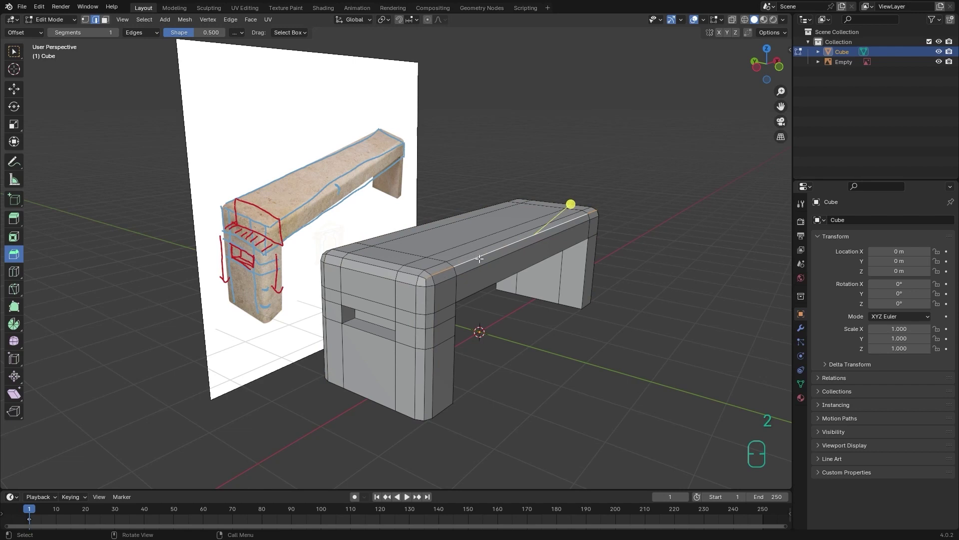
key(ctrl+z)
key(ctrl+z)
key(ctrl+z)
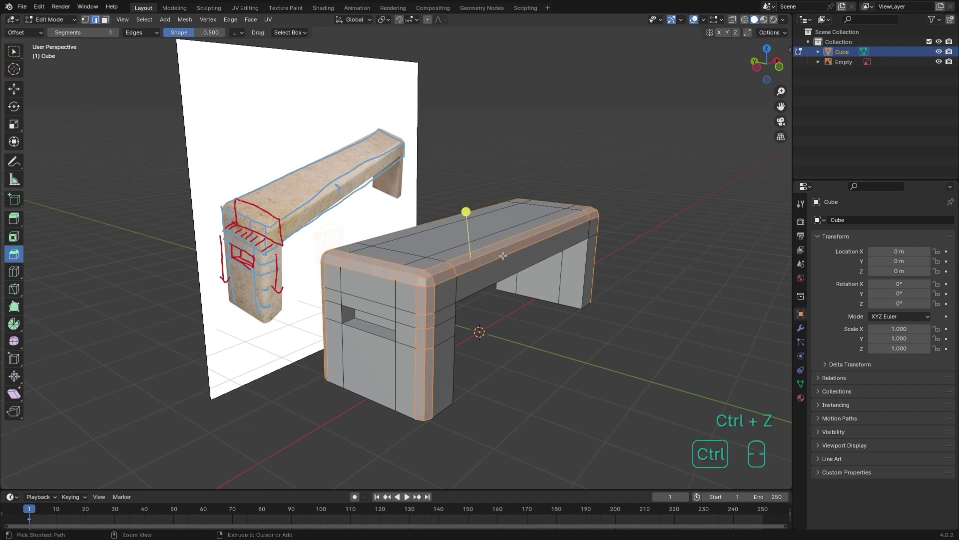
- Bevel the outer bench edges by about 0.146 m with 4 segments
click(453, 217)
drag(453, 217, 448, 207)
click(163, 336)
click(163, 337)
click(163, 336)
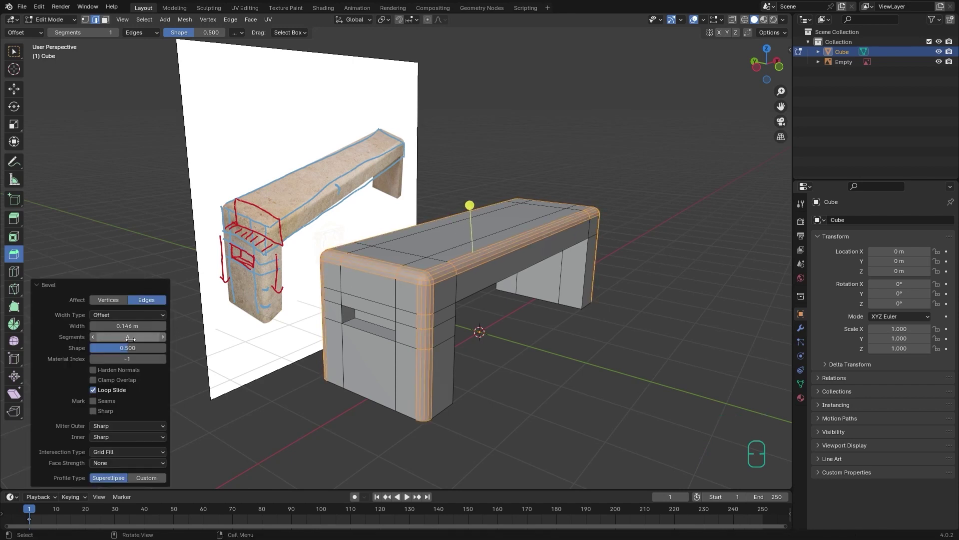
- Undo the four-segment bevel and bevel the outer edges again with 2 segments and a width of about 0.146 m
click(465, 263)
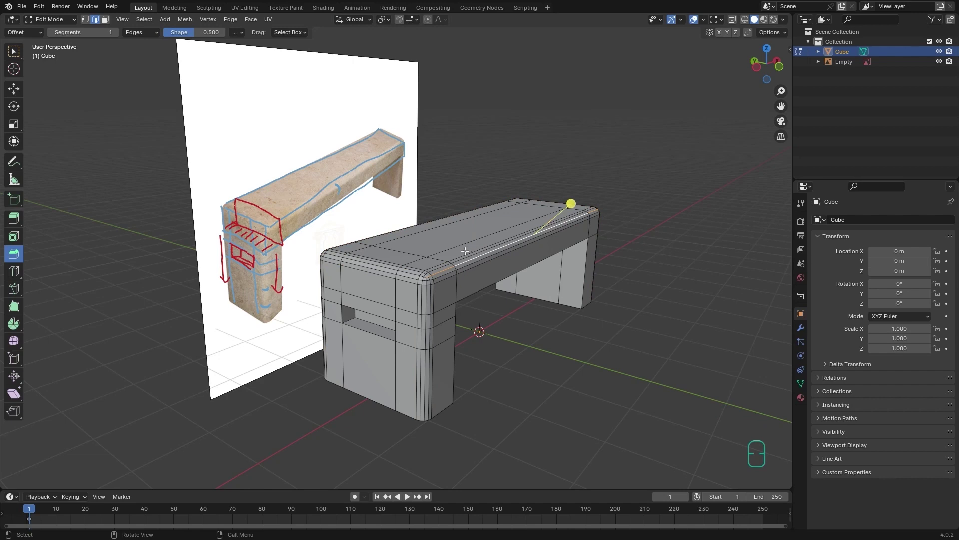
key(ctrl+z)
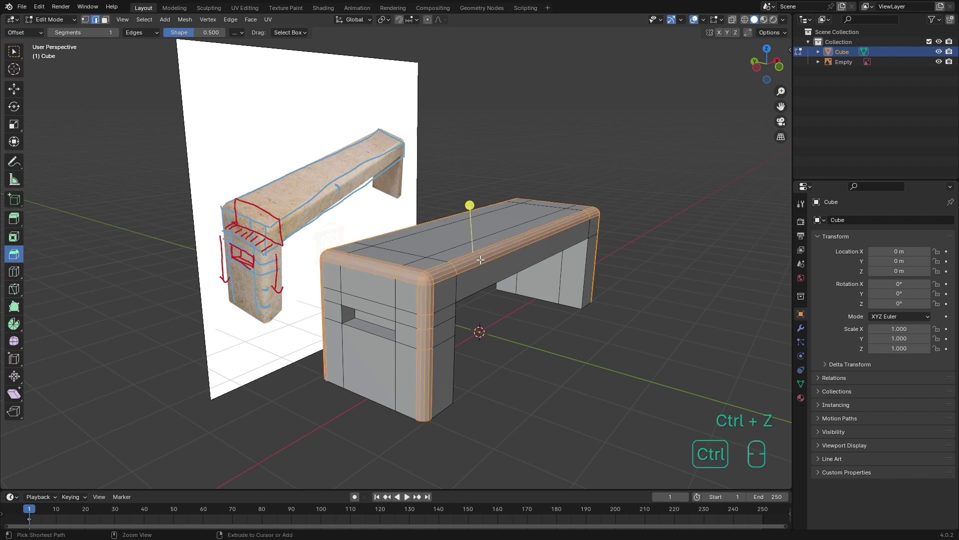
key(ctrl+z)
drag(456, 221, 445, 209)
click(163, 336)
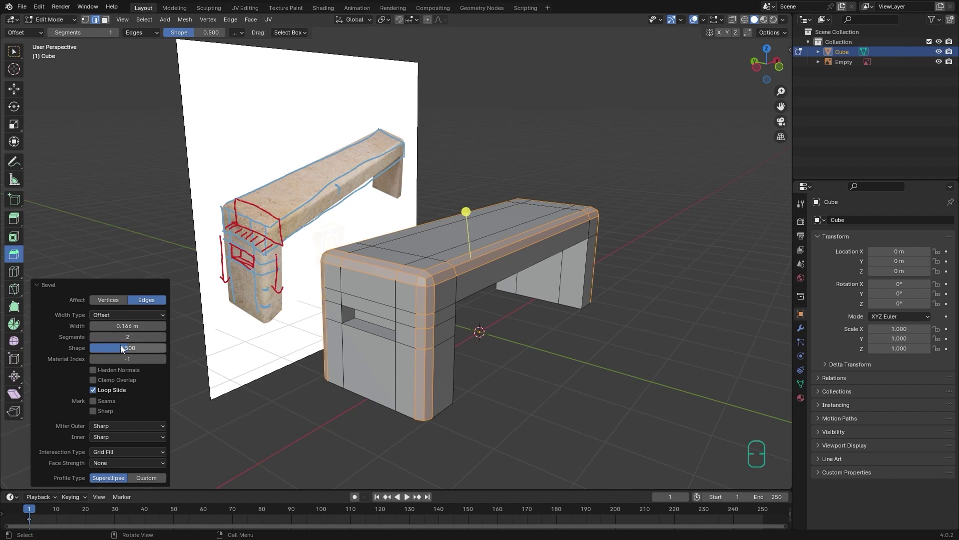
mouse_move(121, 327)
mouse_down()
mouse_move(150, 326)
mouse_move(120, 327)
mouse_up()
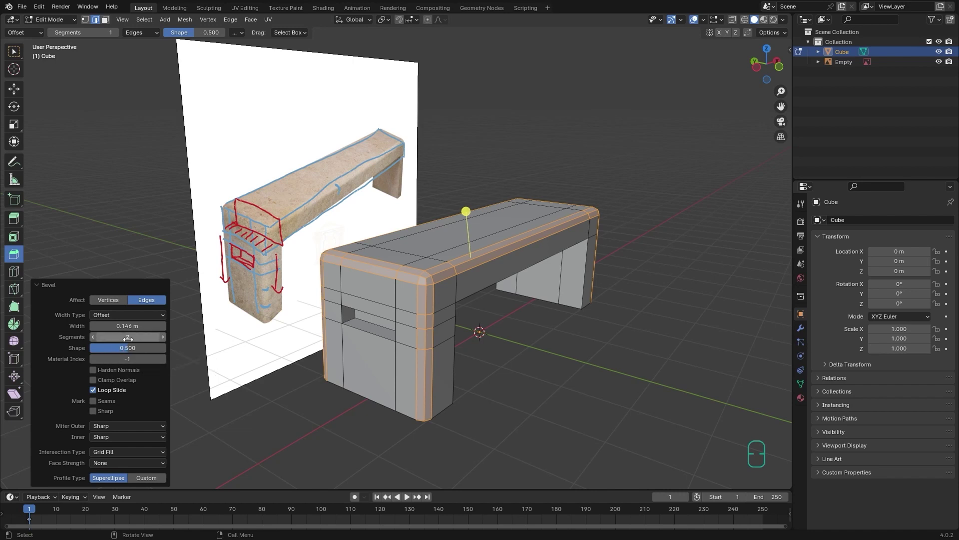
- Show the bench end in the left orthographic view and set the bevel to 4 segments
click(758, 68)
scroll(531, 215, up, 4)
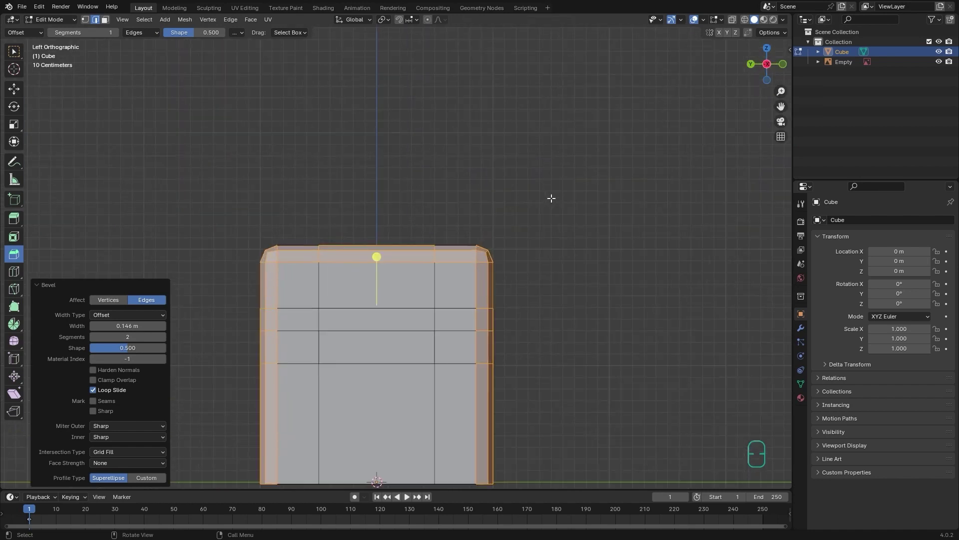
scroll(465, 277, up, 1)
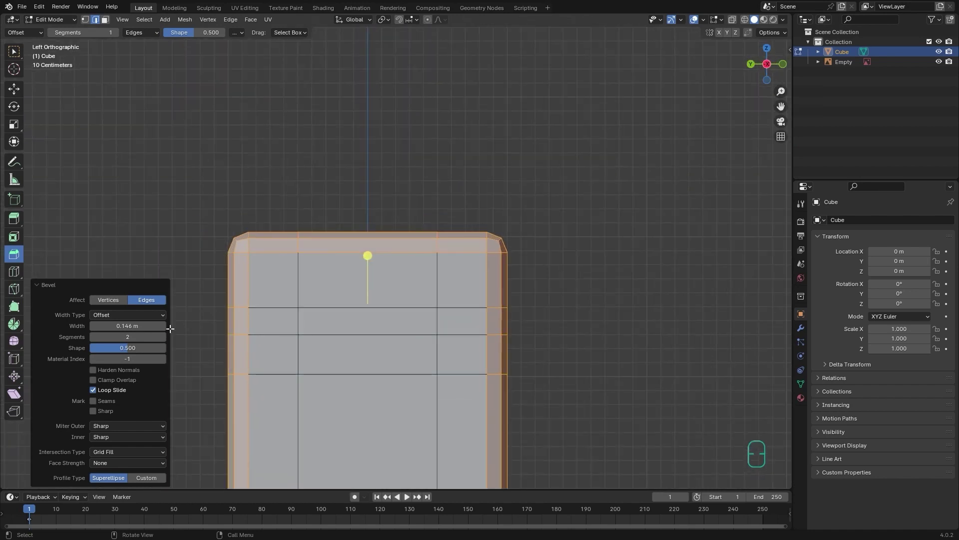
click(163, 337)
click(162, 337)
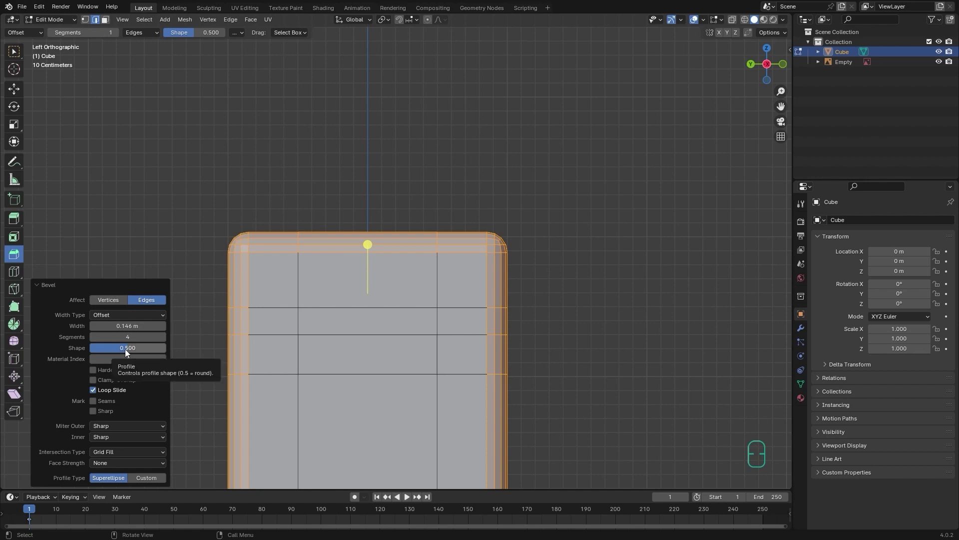
- Try bevel shape values of 1.000 and about 0.091, and return the shape to 0.500
drag(122, 349, 166, 349)
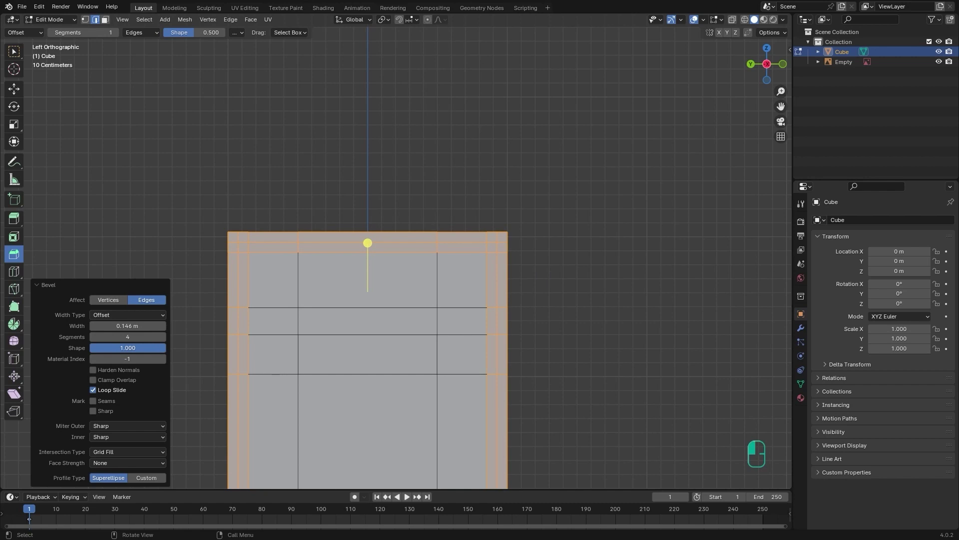
drag(166, 349, 97, 349)
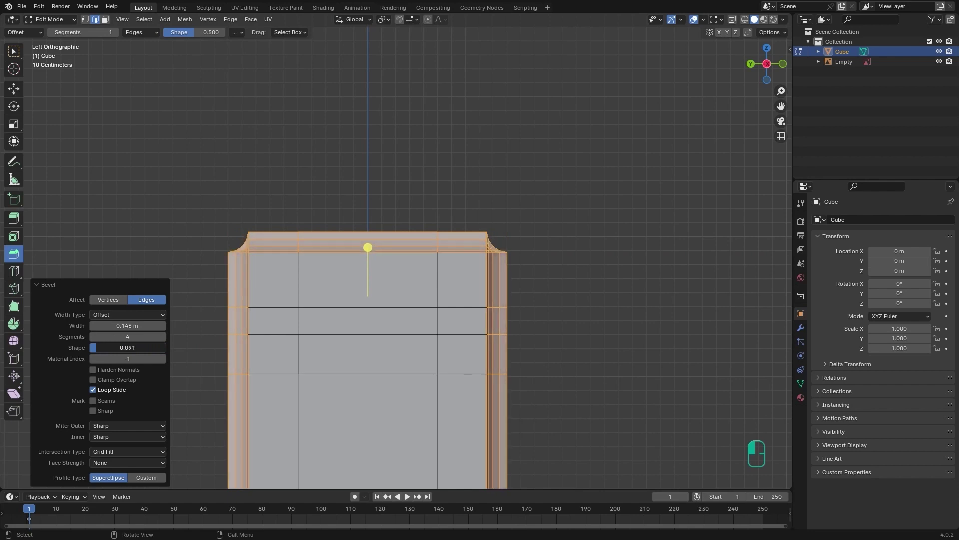
drag(97, 349, 128, 347)
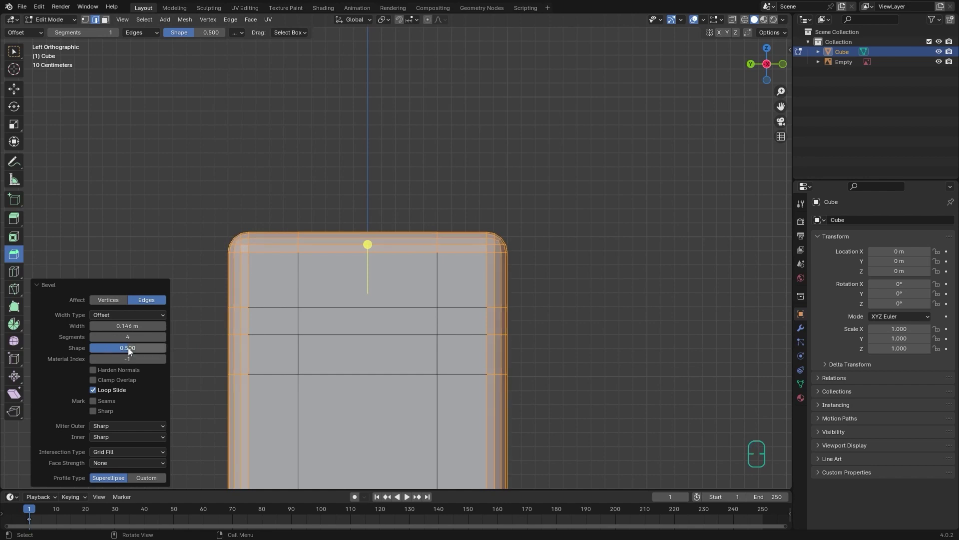
- Collapse the bevel settings and undo the bevel on the outer bench edges
middle_drag(455, 284, 414, 297)
shift+middle_drag(414, 296, 432, 268)
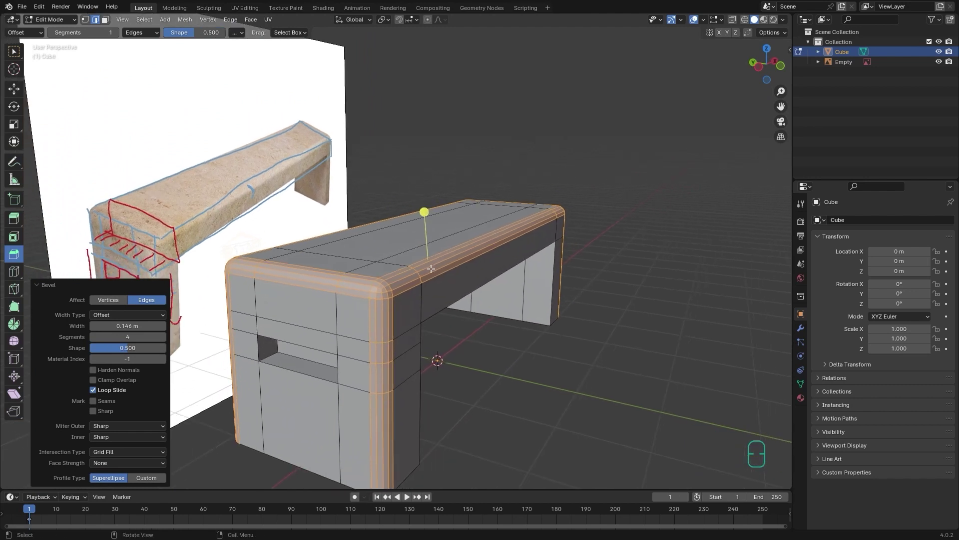
click(47, 285)
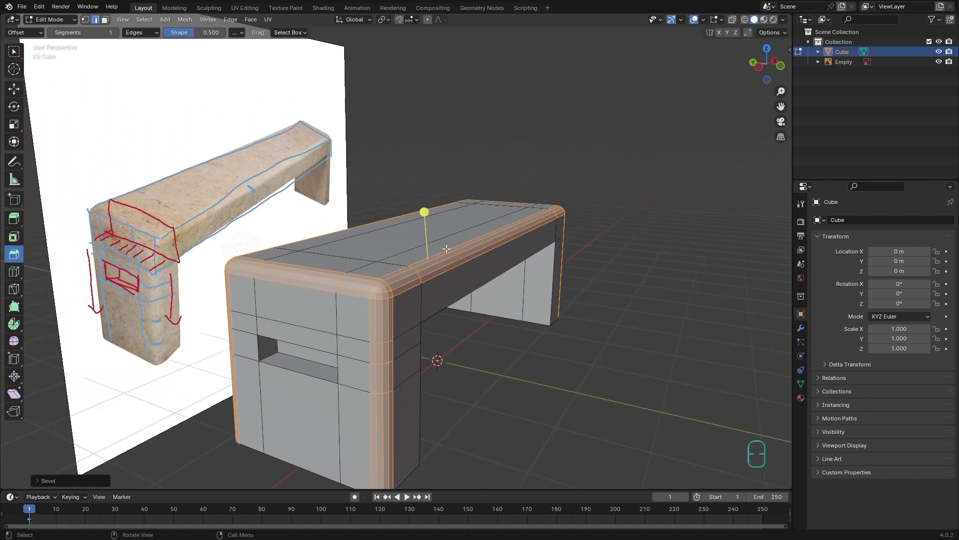
key(ctrl+z)
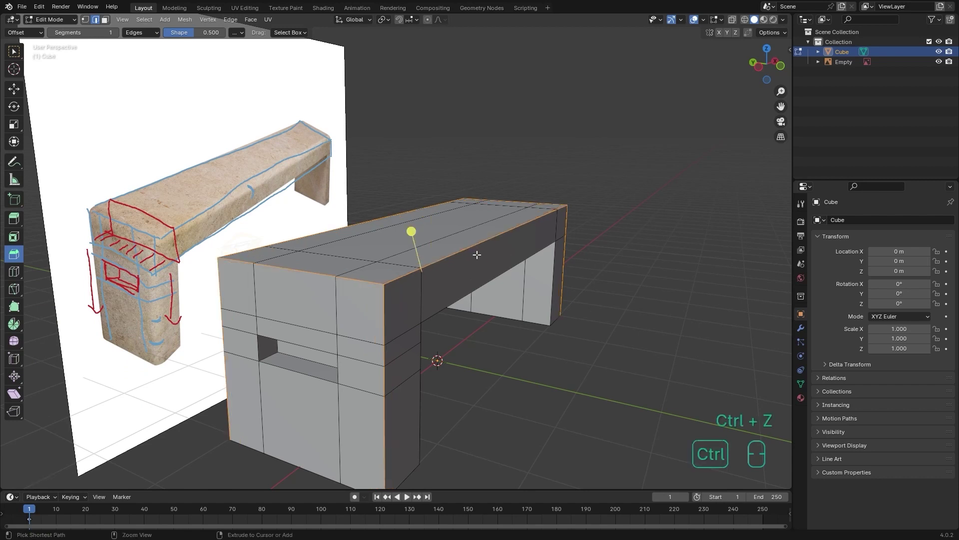
- Bevel the bench's selected outer edges with 4 segments and a width of about 0.142 m
key(w)
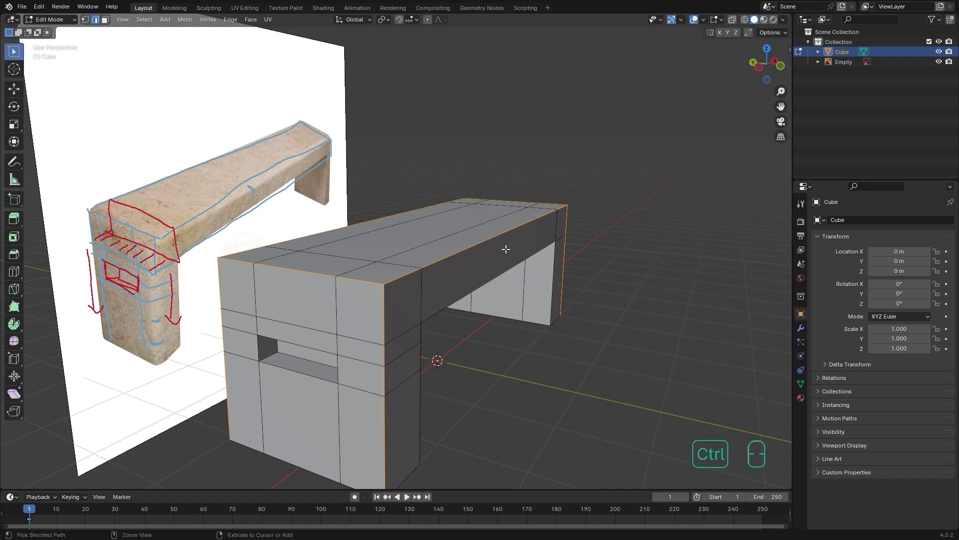
key(ctrl+b)
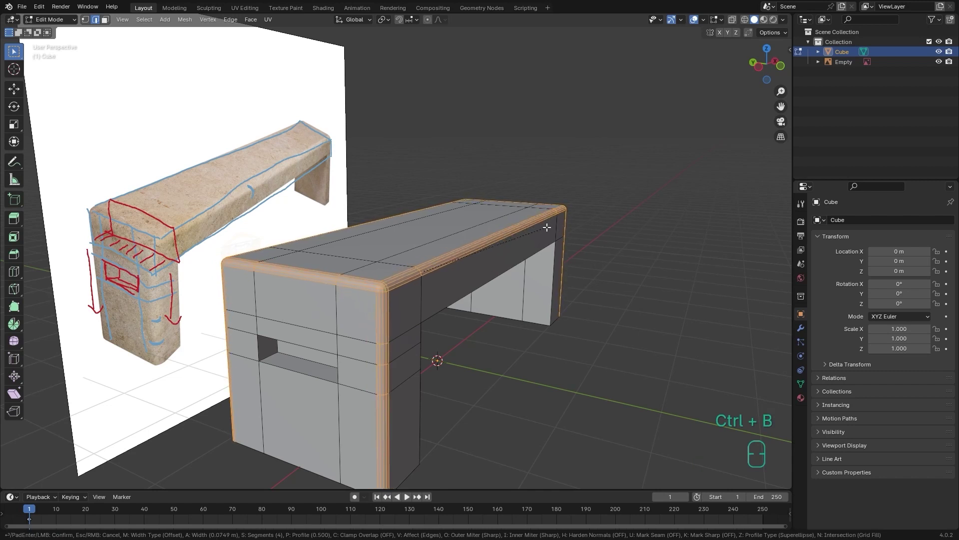
scroll(554, 226, down, 6)
scroll(552, 228, up, 2)
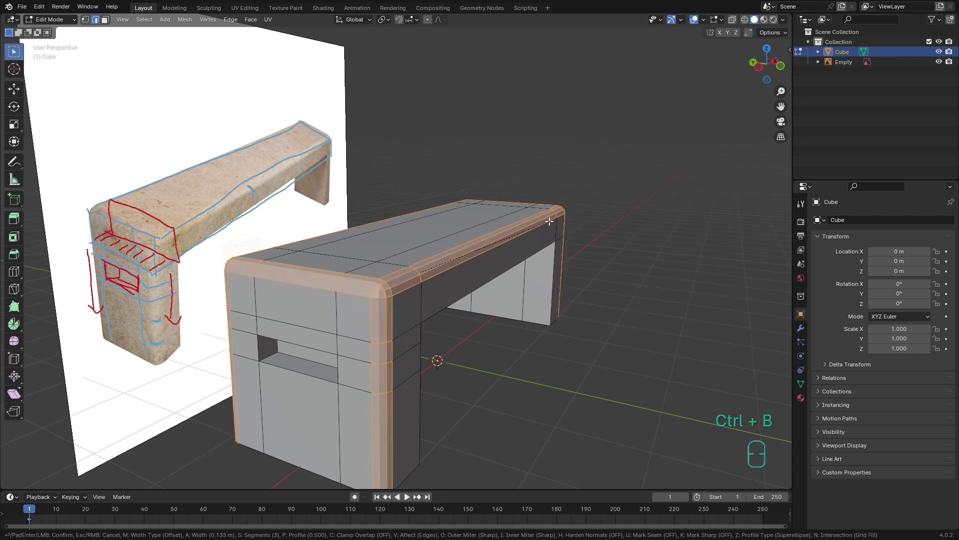
scroll(548, 220, down, 1)
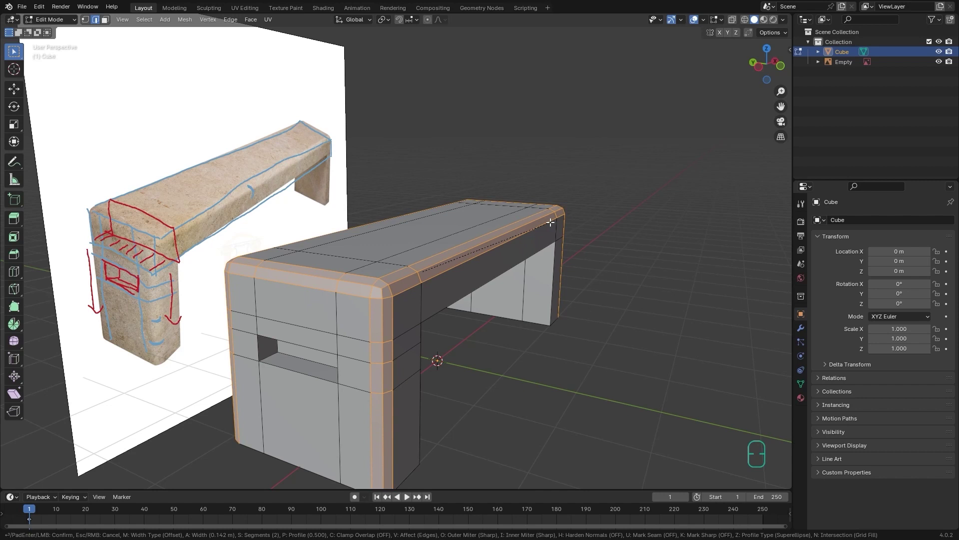
scroll(550, 222, up, 2)
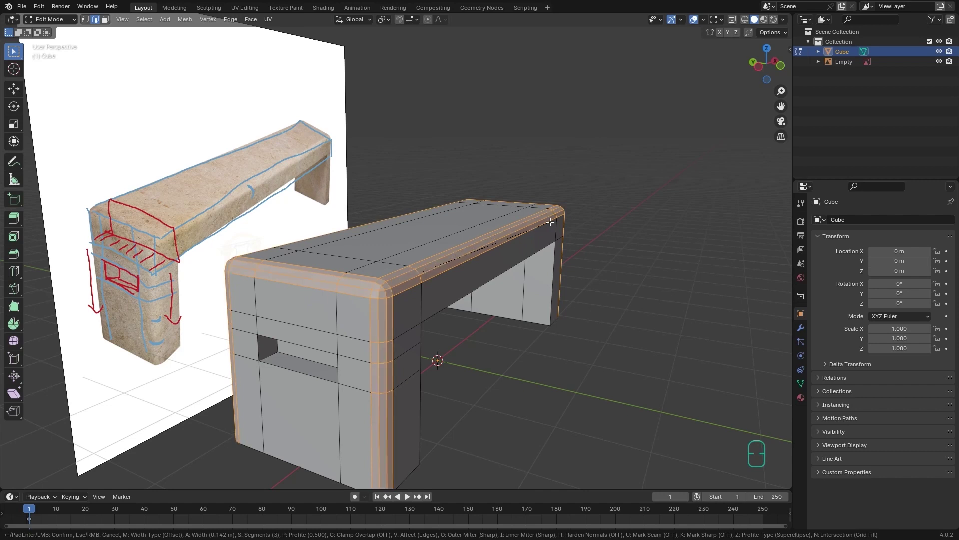
click(550, 222)
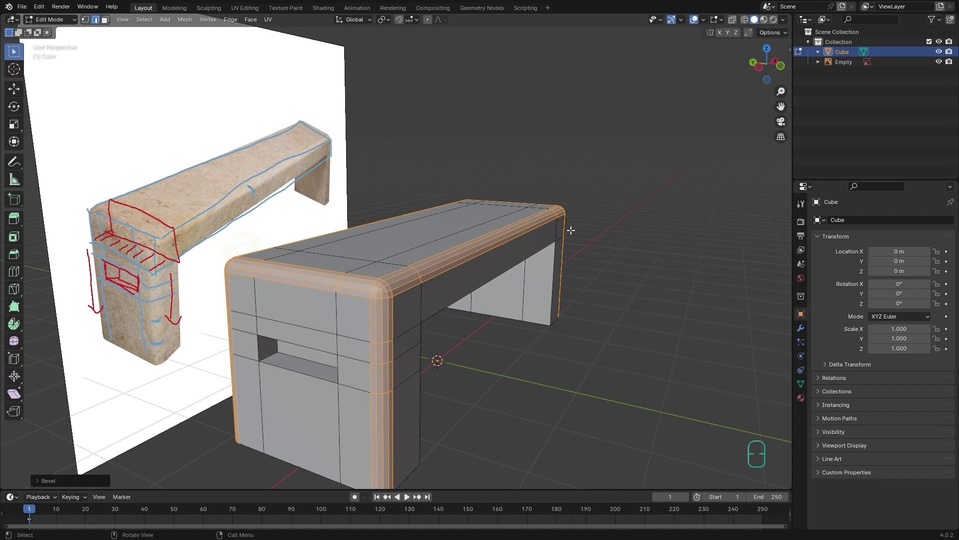
- Select the rounded corner face on the underside of the near leg in face selection mode
key(shift)
shift+middle_drag(455, 292, 462, 258)
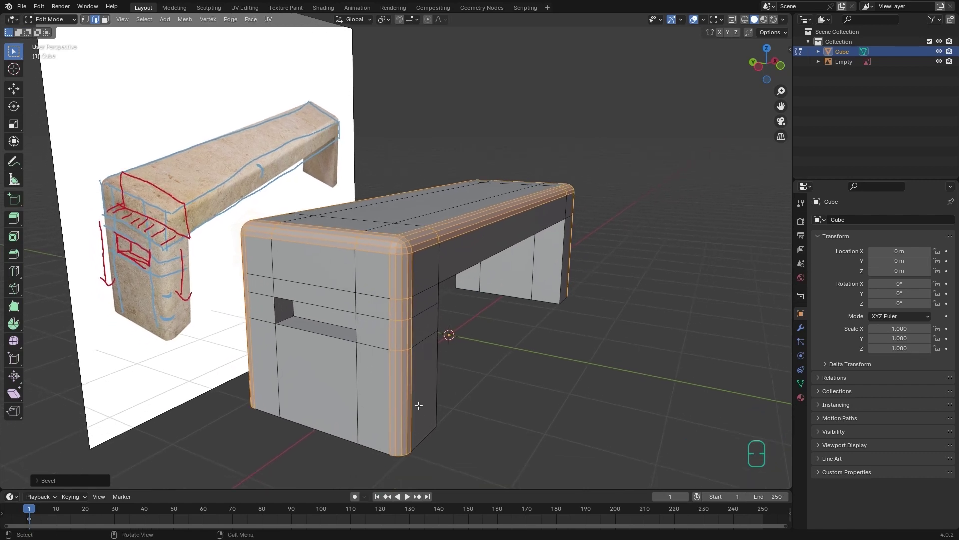
middle_drag(415, 413, 430, 315)
shift+middle_drag(448, 149, 444, 191)
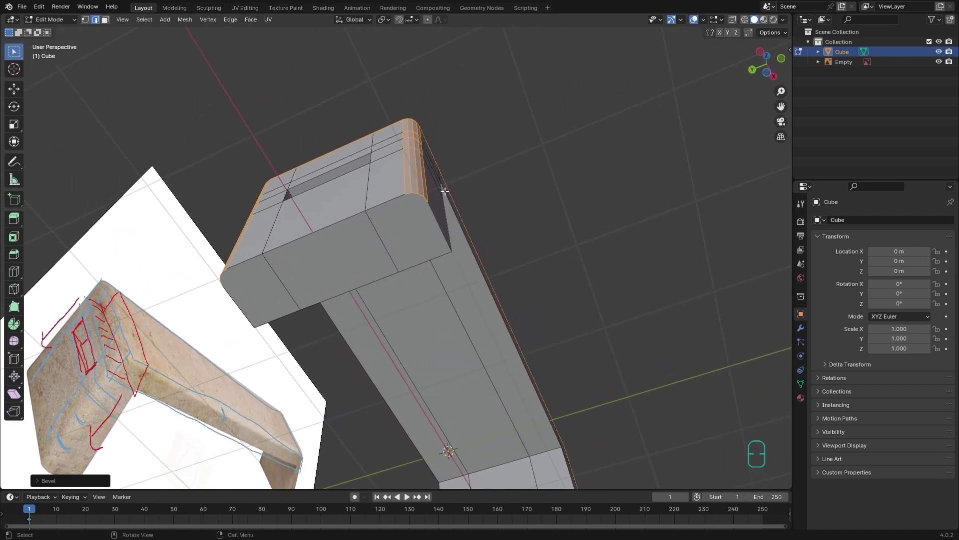
scroll(425, 206, up, 2)
key(3)
click(388, 242)
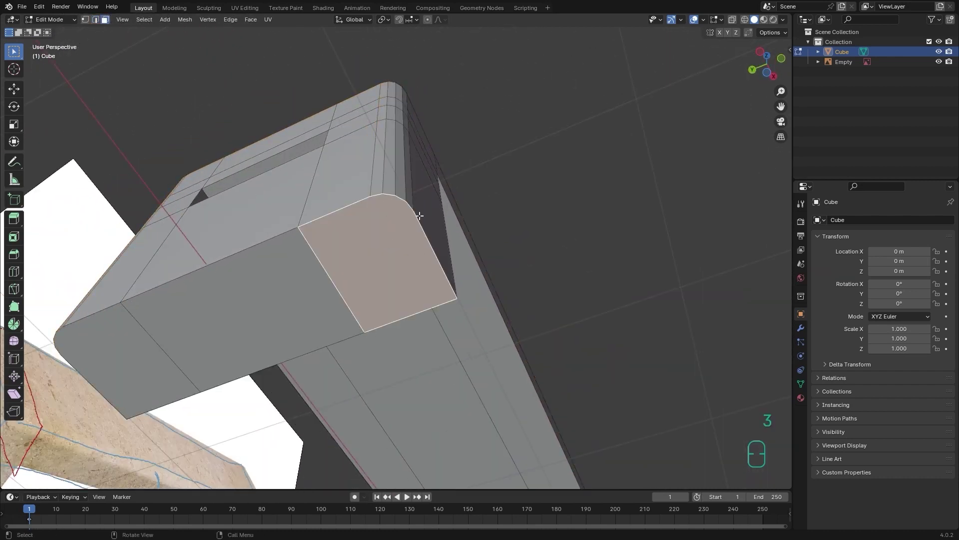
- Switch to vertex selection and examine the vertices around the rounded corner on the near leg's underside
key(1)
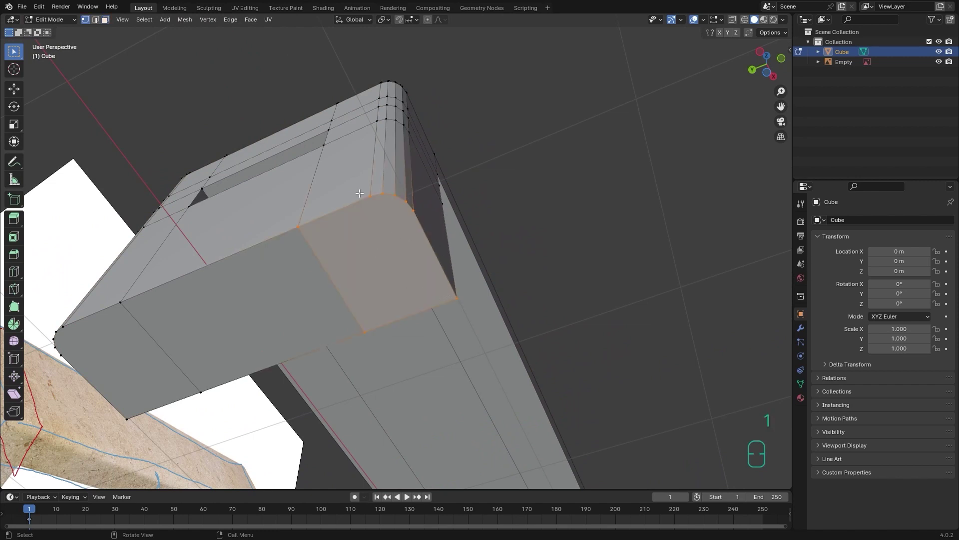
middle_drag(363, 167, 401, 250)
click(401, 261)
shift+click(411, 292)
shift+click(380, 296)
middle_drag(430, 387, 437, 272)
mouse_move(422, 160)
middle_down()
mouse_move(422, 175)
mouse_move(426, 165)
middle_up()
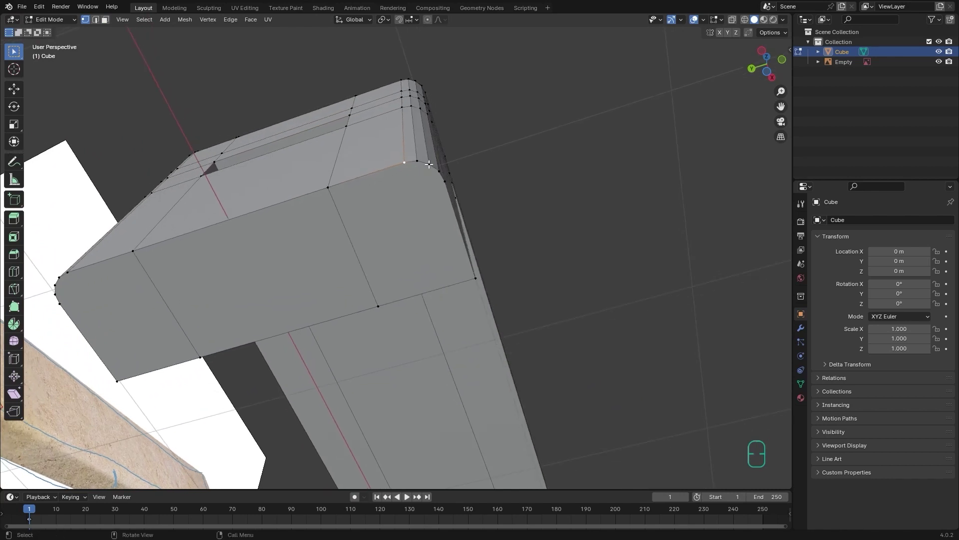
scroll(442, 180, up, 2)
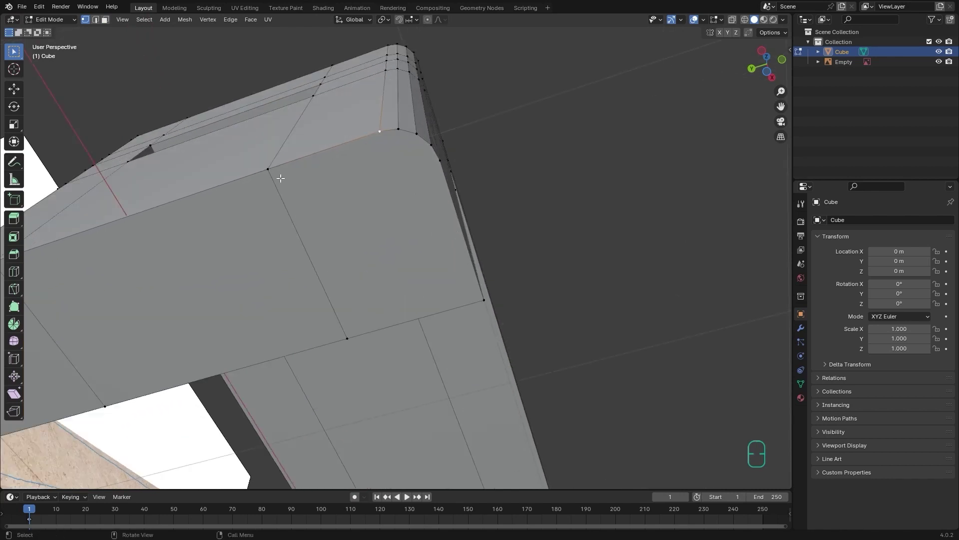
scroll(306, 216, down, 2)
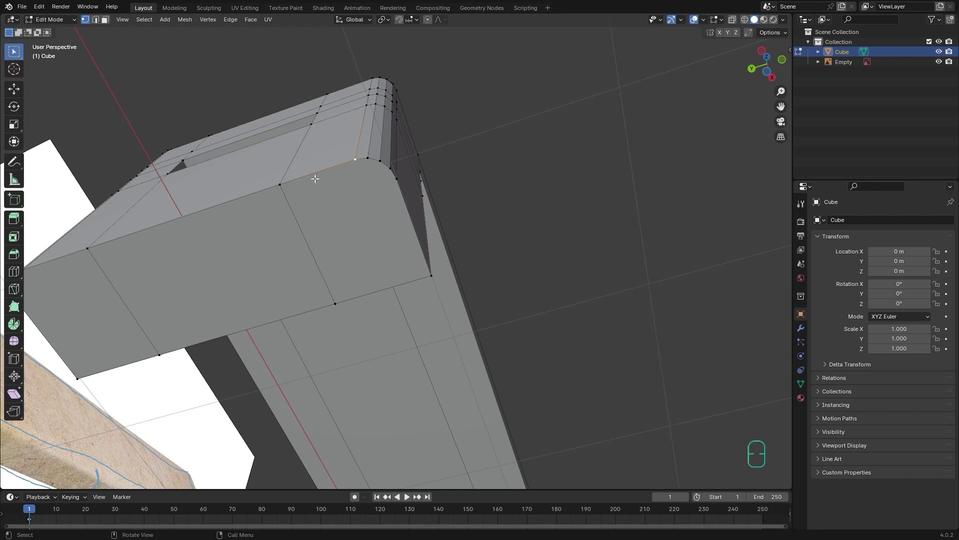
middle_drag(442, 147, 355, 288)
scroll(403, 220, down, 3)
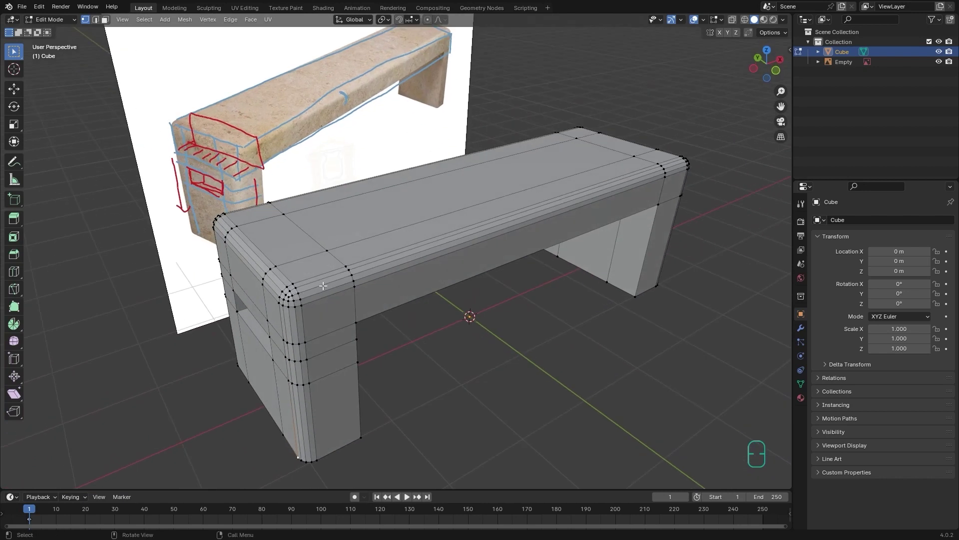
middle_drag(378, 272, 397, 268)
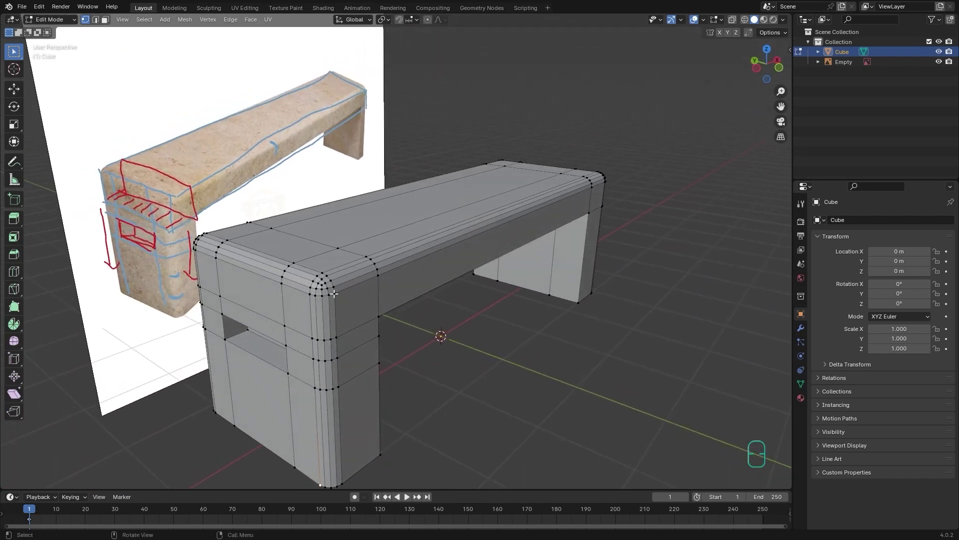
shift+middle_drag(343, 309, 410, 262)
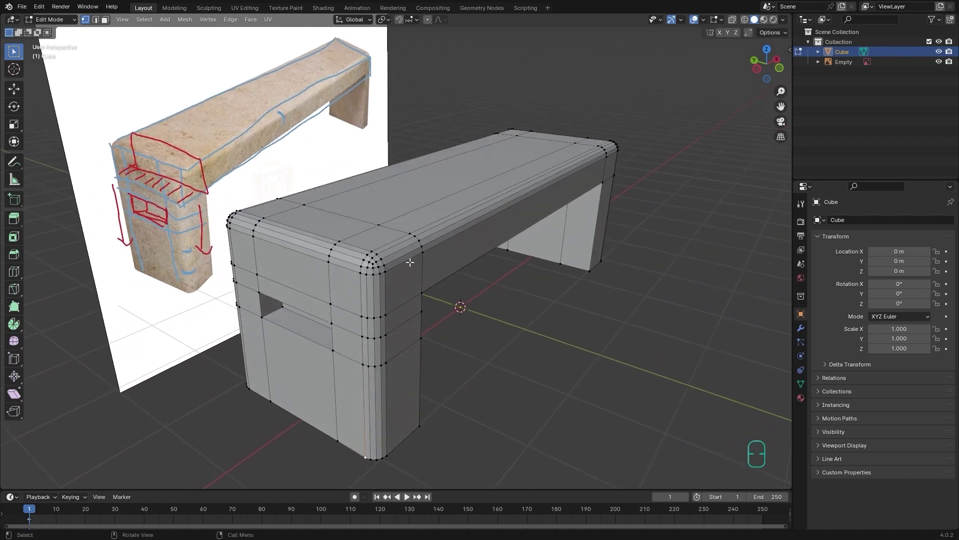
middle_drag(410, 262, 393, 256)
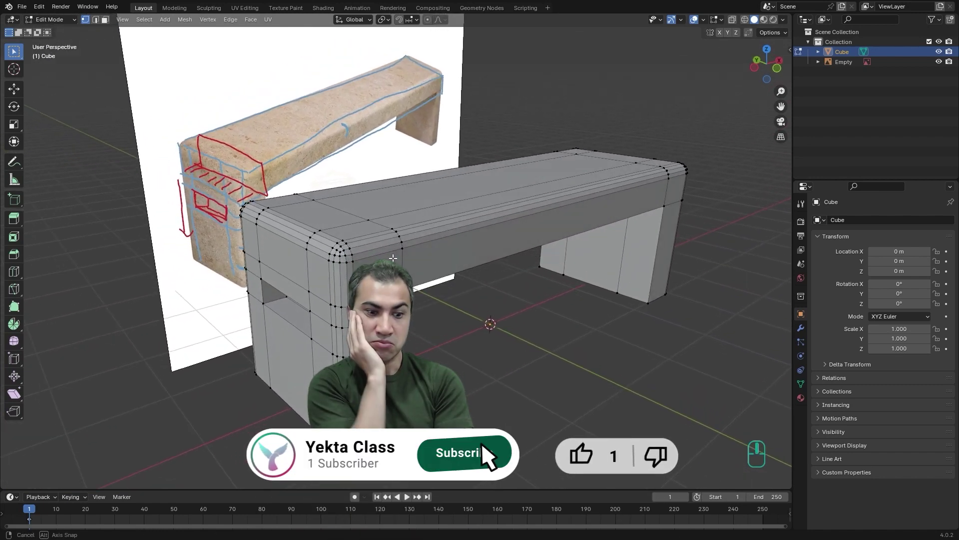